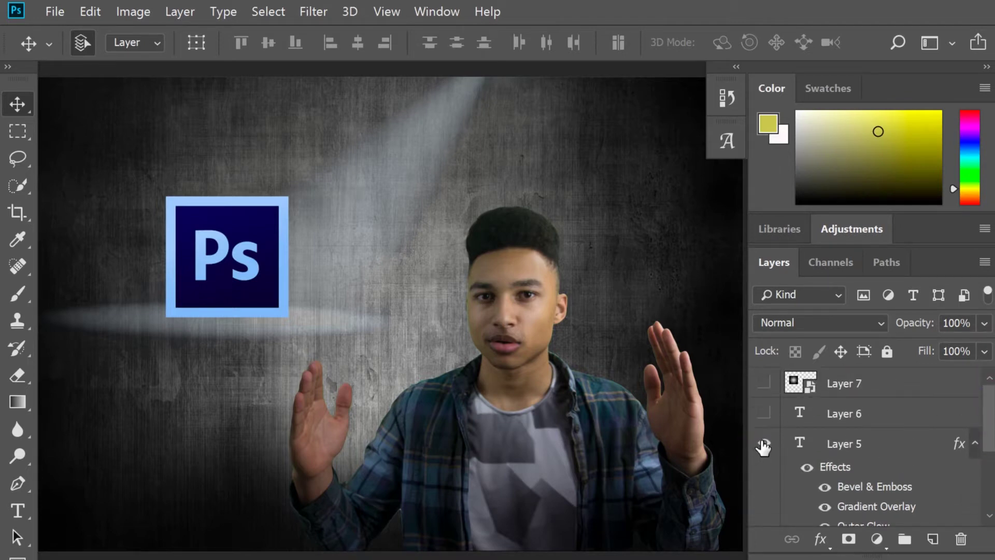
# Make the hidden title, subtitle and glow layers visible and change the stacking order of the composition's layers
pyautogui.click(764, 444)
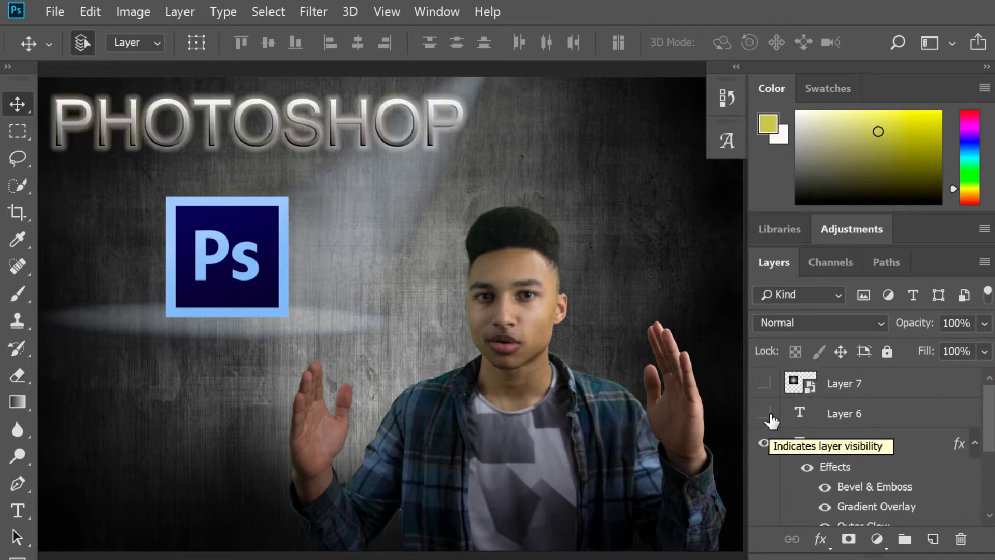
pyautogui.click(766, 384)
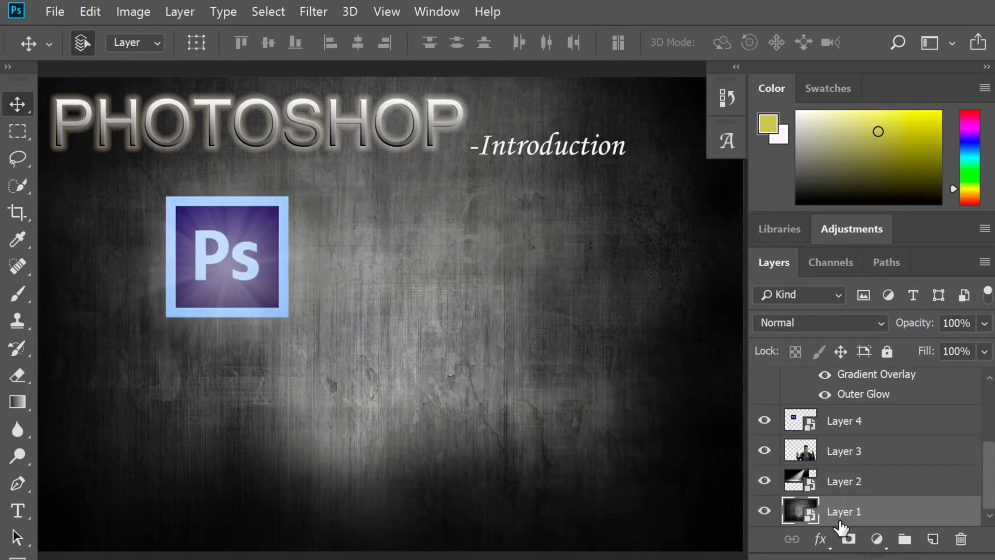
pyautogui.click(766, 513)
pyautogui.scroll(3, 829, 466)
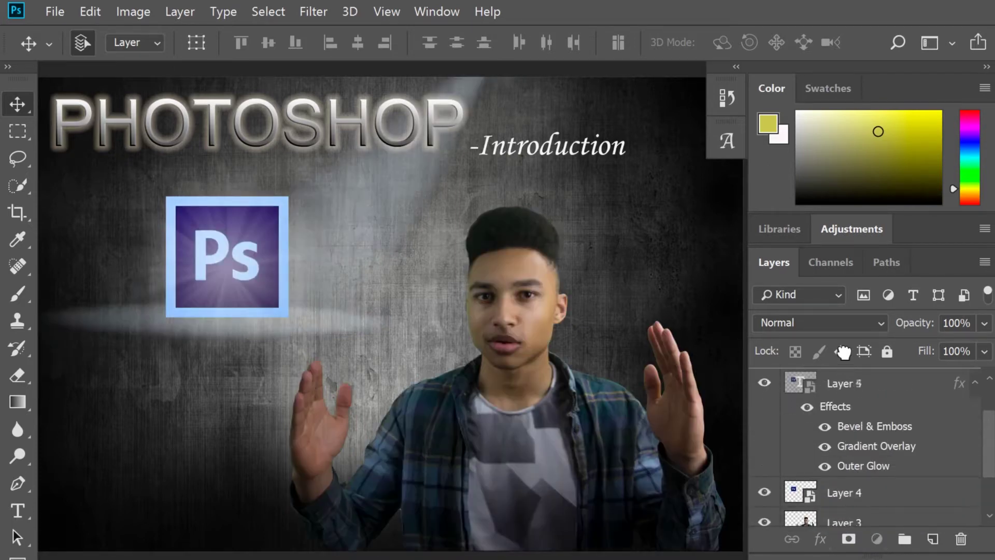
pyautogui.scroll(3, 842, 352)
pyautogui.moveTo(840, 375); pyautogui.dragTo(843, 482)
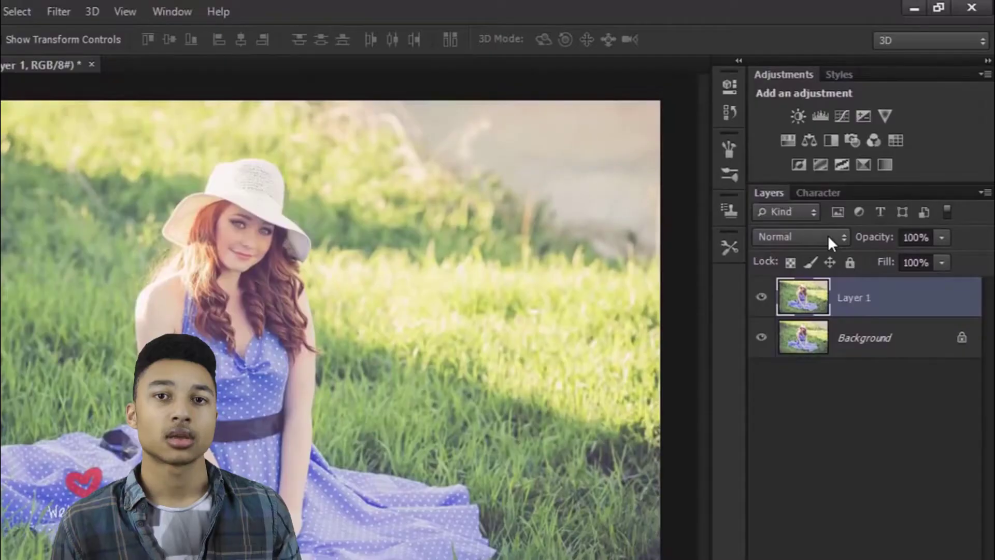
# Adjust the blend mode of Layer 1 and add a Levels adjustment layer, moving its black and white input points inward
pyautogui.click(828, 238)
pyautogui.click(819, 239)
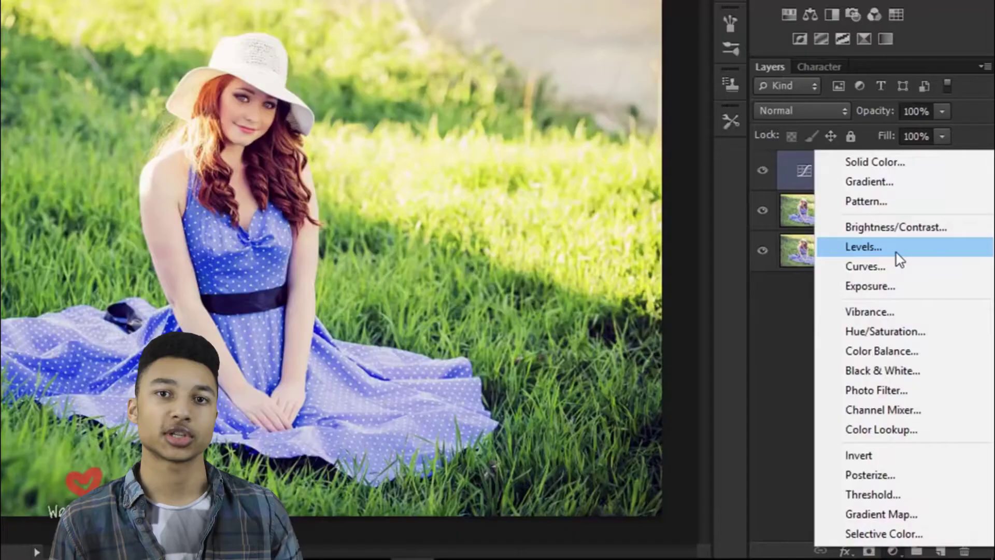
pyautogui.click(863, 246)
pyautogui.moveTo(710, 222); pyautogui.dragTo(732, 222)
pyautogui.moveTo(930, 220); pyautogui.dragTo(913, 219)
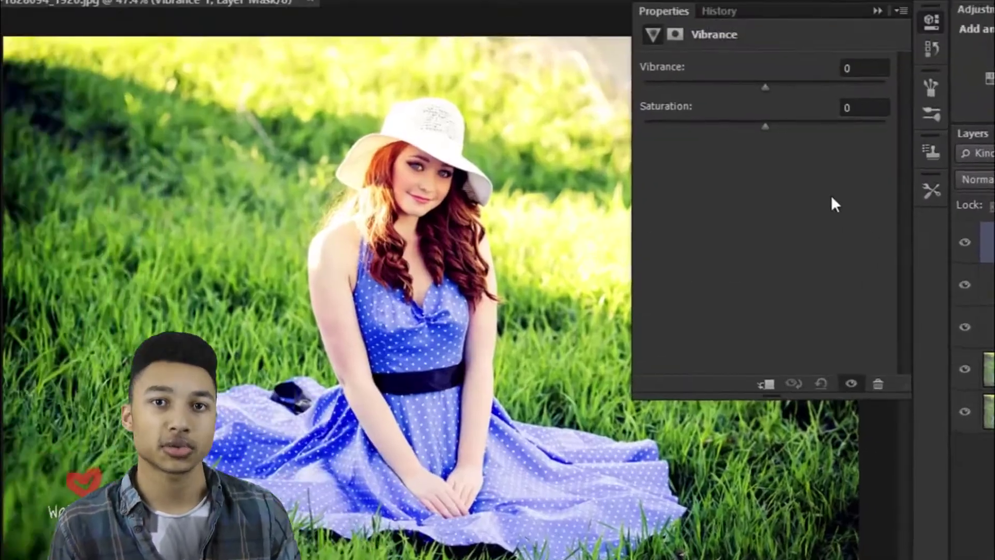
# Adjust the photo's colour and brightness with the Vibrance and Brightness/Contrast adjustment layers
pyautogui.moveTo(650, 118); pyautogui.dragTo(725, 121)
pyautogui.click(737, 62)
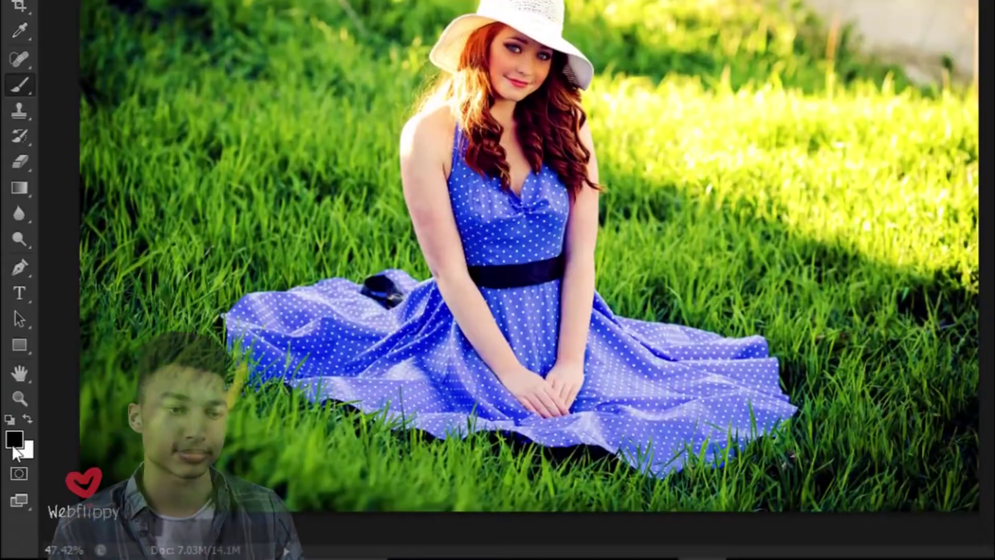
# Choose orange as the foreground colour and paint one soft 500 px brush spot on Layer 2, in the grass beside the hat
pyautogui.click(10, 471)
pyautogui.click(489, 202)
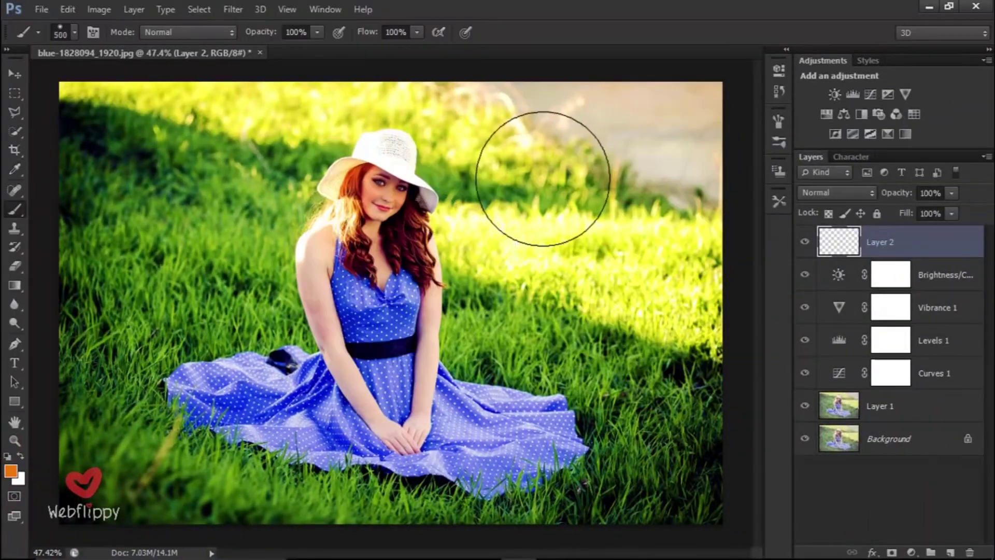
pyautogui.click(542, 180)
# Set Layer 2's blend mode to Screen and enlarge the orange glow proportionally from its centre
pyautogui.click(837, 192)
pyautogui.click(795, 150)
pyautogui.hotkey('ctrl', 't')
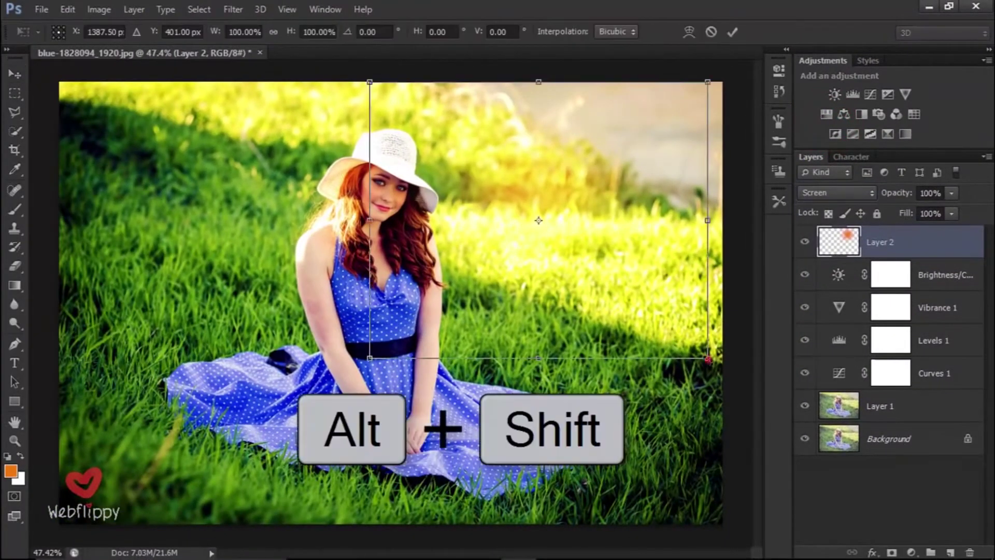
pyautogui.moveTo(708, 359); pyautogui.dragTo(651, 428)
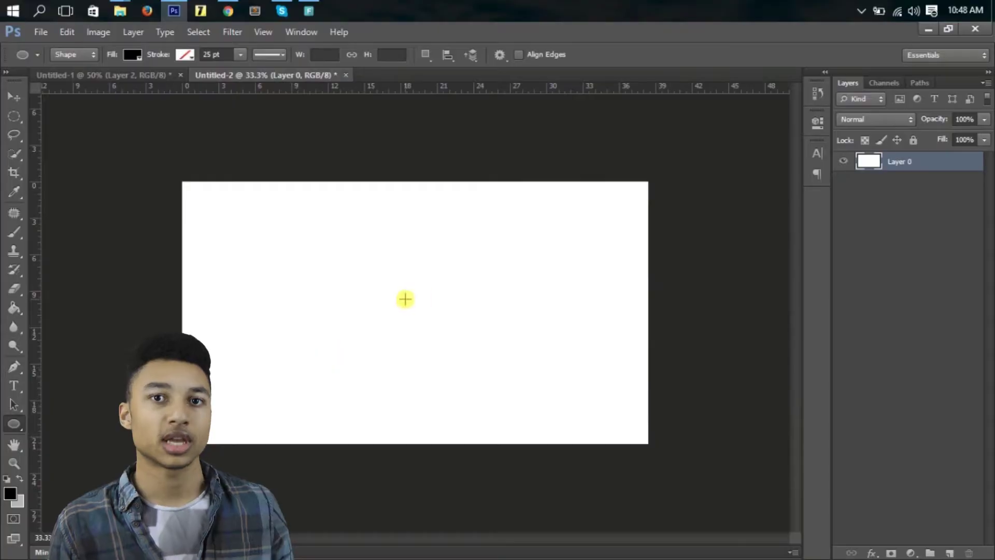
# Draw a black circle in the middle of the white canvas and erase a 600 px round area from it to leave a crescent
pyautogui.moveTo(405, 297); pyautogui.dragTo(507, 417)
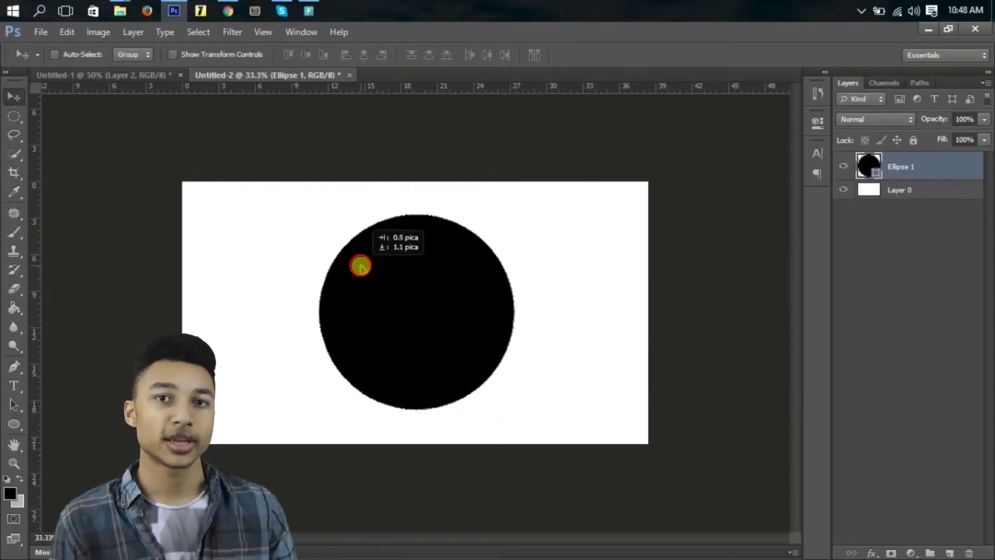
pyautogui.press('e')
pyautogui.click(389, 311)
# Add a Gradient Overlay to the crescent layer and set the gradient's 0% colour stop to turquoise #12c4d3
pyautogui.rightClick(919, 165)
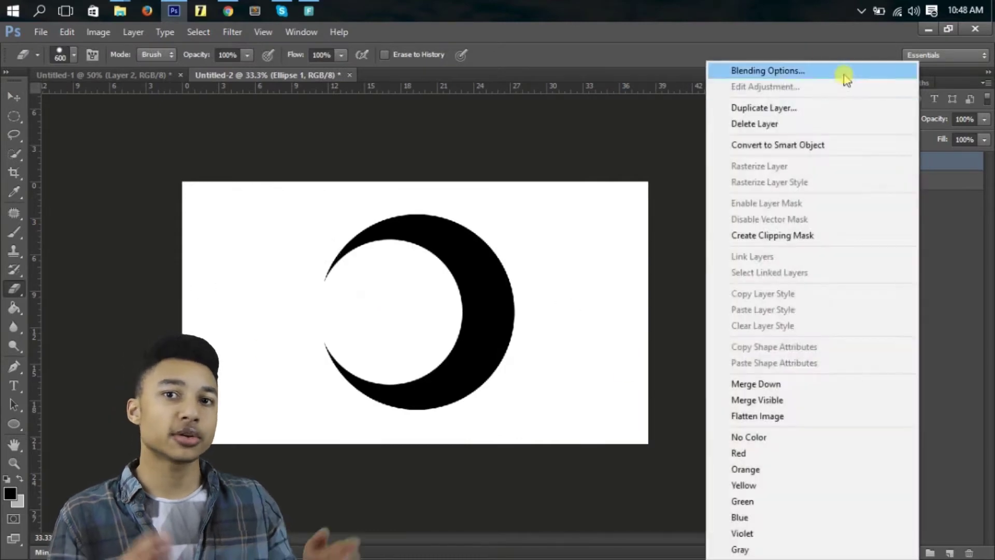
pyautogui.click(845, 73)
pyautogui.click(591, 261)
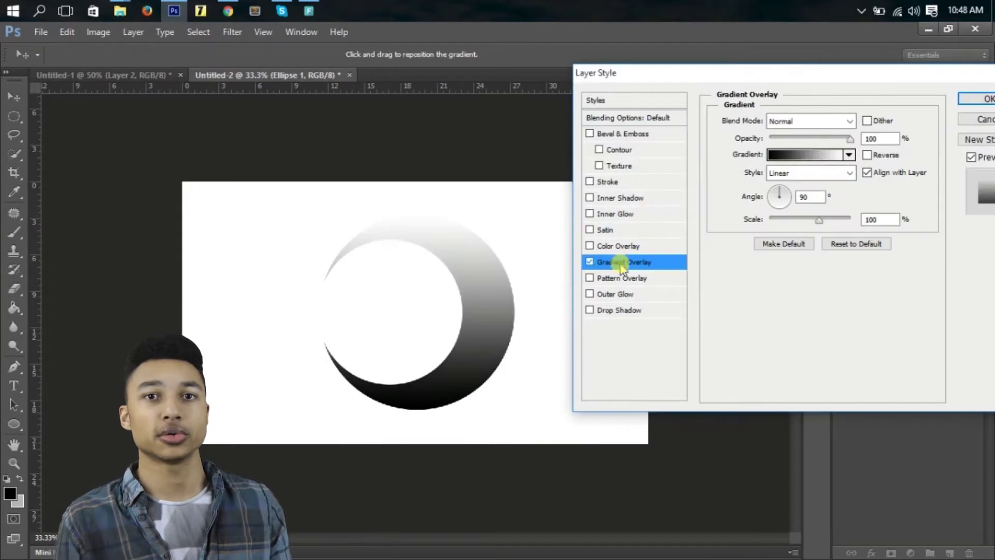
pyautogui.click(806, 155)
pyautogui.doubleClick(649, 422)
pyautogui.click(765, 256)
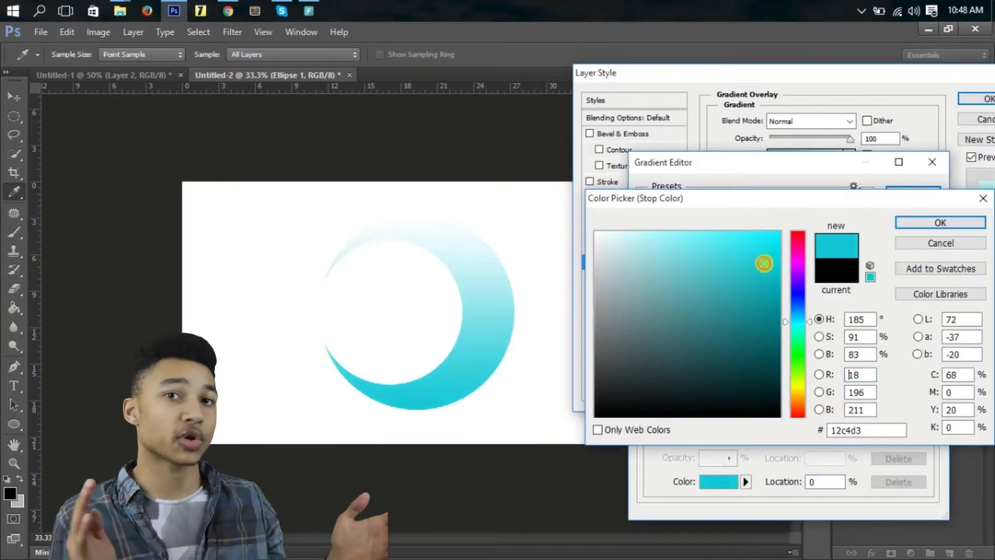
# Set the gradient's 100% colour stop to #0e8892, reduce the overlay's scale to 53% and apply the layer style
pyautogui.rightClick(829, 430)
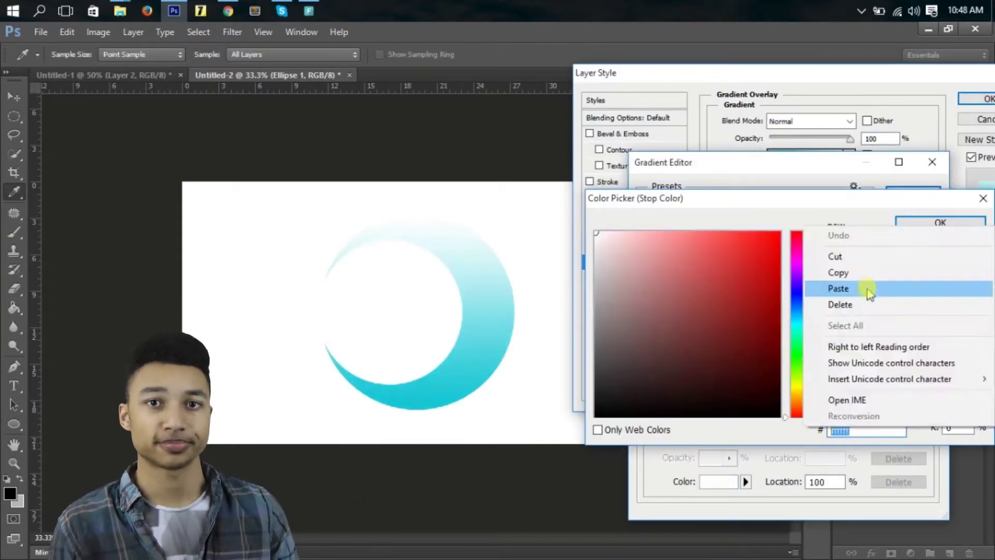
pyautogui.click(868, 286)
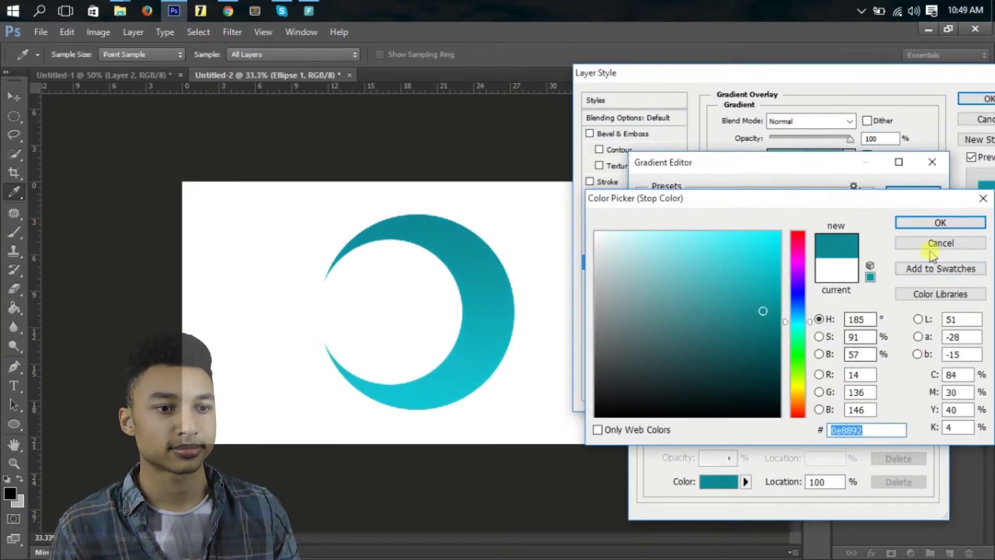
pyautogui.click(940, 222)
pyautogui.click(913, 193)
pyautogui.moveTo(824, 218); pyautogui.dragTo(787, 221)
pyautogui.click(964, 98)
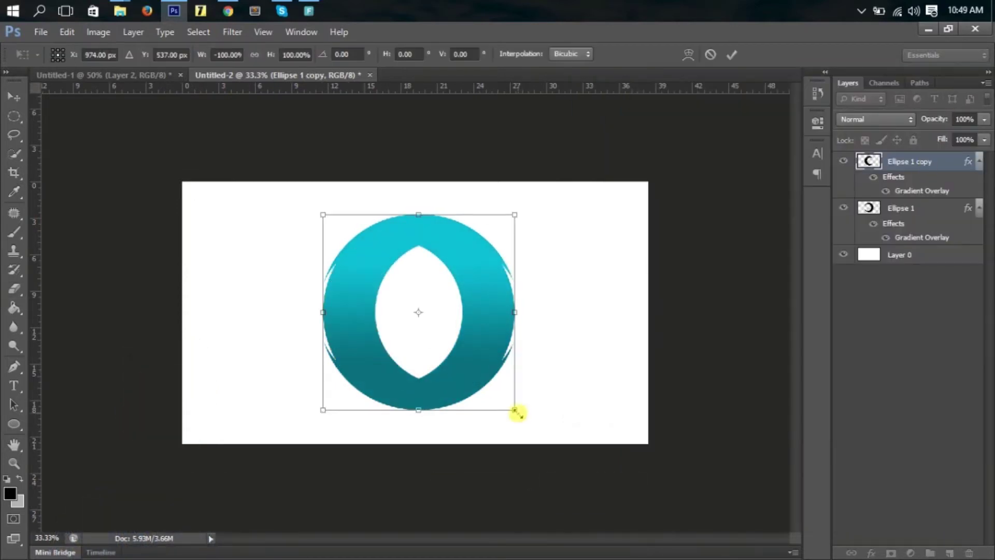
# Shrink the mirrored crescent copy to fit inside the original and turn off Reverse in its Gradient Overlay
pyautogui.moveTo(515, 411); pyautogui.dragTo(469, 388)
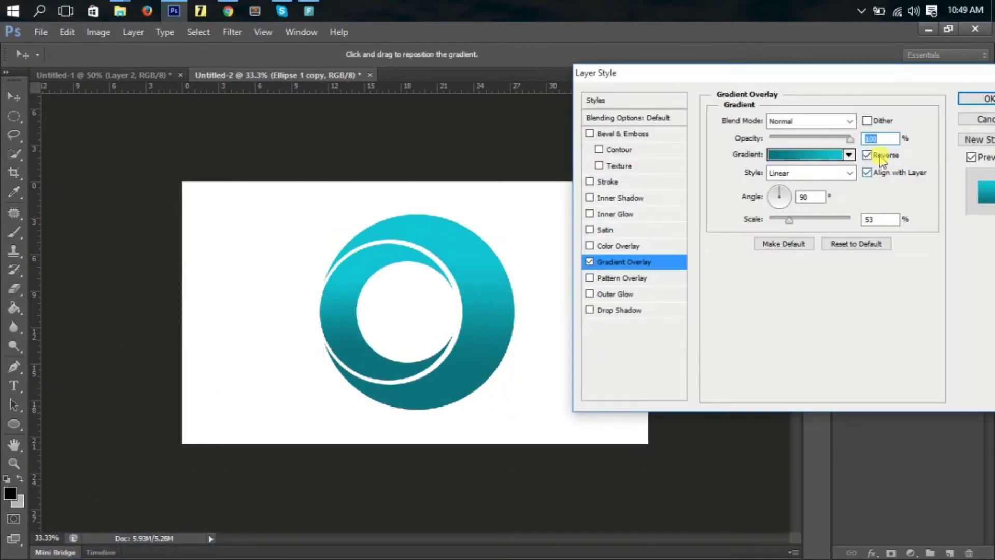
pyautogui.click(867, 154)
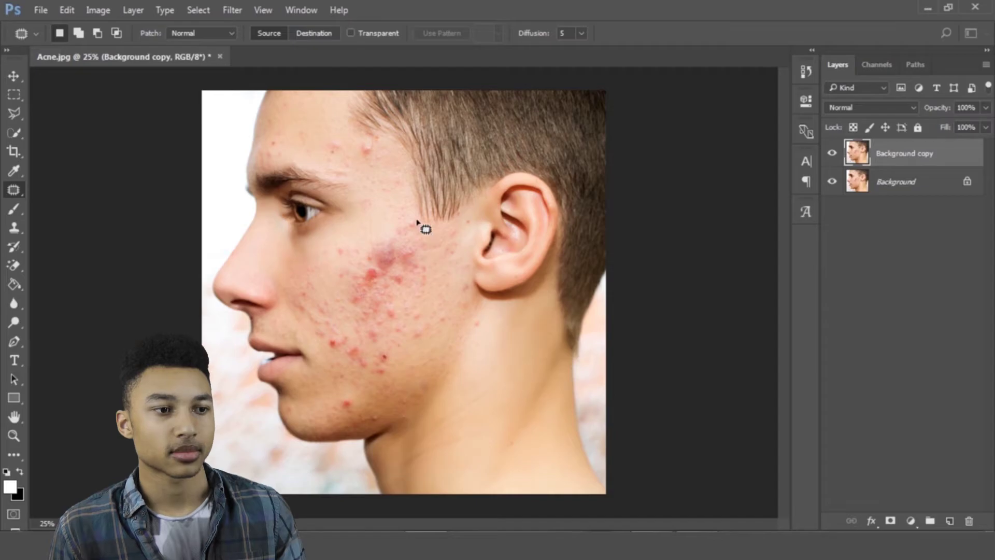
# Patch the large acne cluster on the cheek and the blemishes near the ear with clean skin from the neck
pyautogui.moveTo(417, 219)
pyautogui.mouseDown()
pyautogui.moveTo(426, 256)
pyautogui.moveTo(398, 316)
pyautogui.moveTo(339, 311)
pyautogui.moveTo(390, 226)
pyautogui.moveTo(418, 219)
pyautogui.mouseUp()
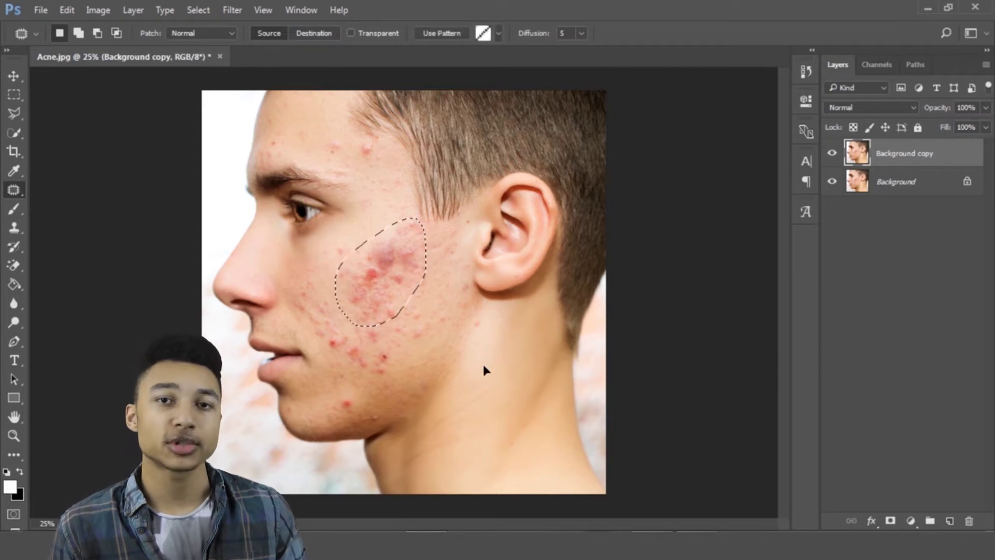
pyautogui.moveTo(398, 267); pyautogui.dragTo(498, 389)
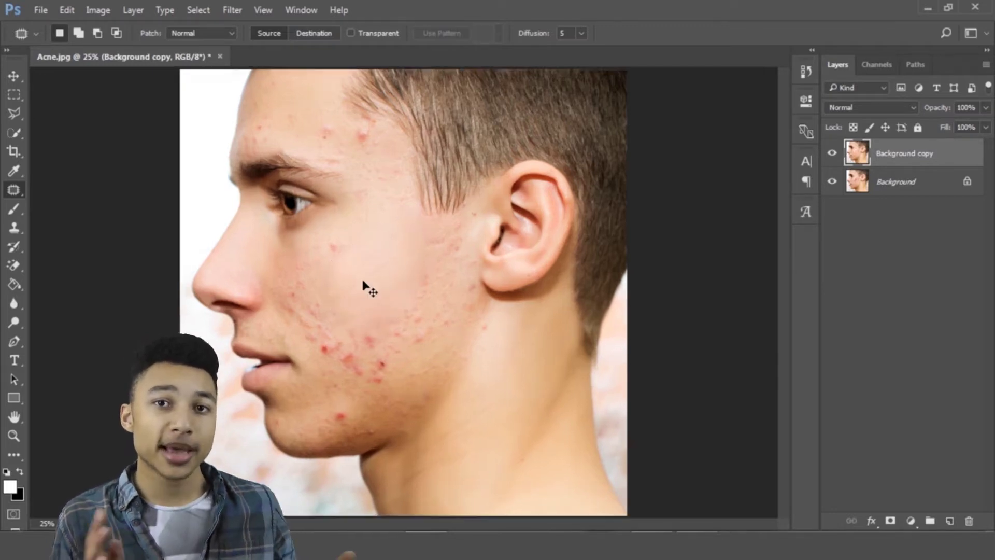
pyautogui.hotkey('ctrl', '+')
pyautogui.moveTo(410, 222)
pyautogui.mouseDown()
pyautogui.moveTo(295, 273)
pyautogui.moveTo(406, 217)
pyautogui.moveTo(610, 430)
pyautogui.mouseUp()
pyautogui.hotkey('ctrl', 'd')
# Patch the remaining blemishes on the lower cheek, jaw and forehead with clean skin from the cheek
pyautogui.moveTo(344, 367)
pyautogui.mouseDown()
pyautogui.moveTo(644, 462)
pyautogui.moveTo(354, 291)
pyautogui.mouseUp()
pyautogui.hotkey('ctrl', 'd')
pyautogui.moveTo(444, 425); pyautogui.dragTo(445, 426)
pyautogui.moveTo(441, 417); pyautogui.dragTo(392, 300)
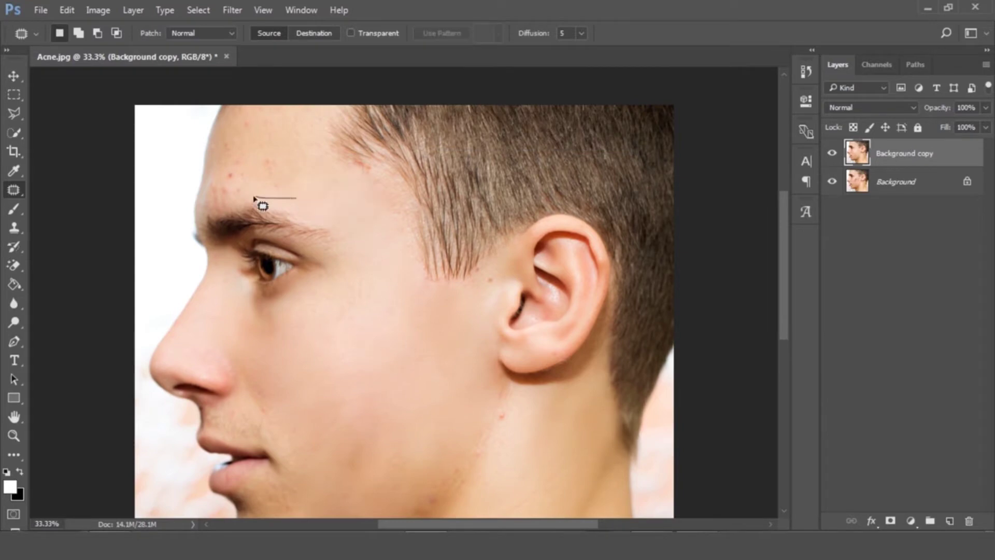
pyautogui.moveTo(295, 192); pyautogui.dragTo(297, 197)
pyautogui.moveTo(260, 179); pyautogui.dragTo(367, 355)
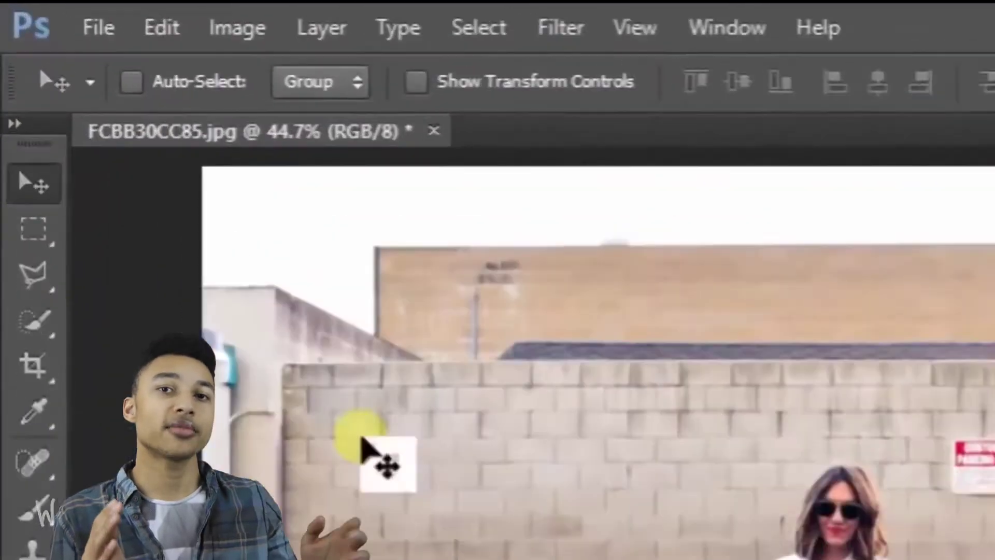
# Outline the green scooter beside the wall with the Polygonal Lasso tool
pyautogui.moveTo(14, 127); pyautogui.dragTo(58, 137)
pyautogui.click(323, 537)
pyautogui.click(351, 559)
pyautogui.click(478, 559)
pyautogui.click(255, 559)
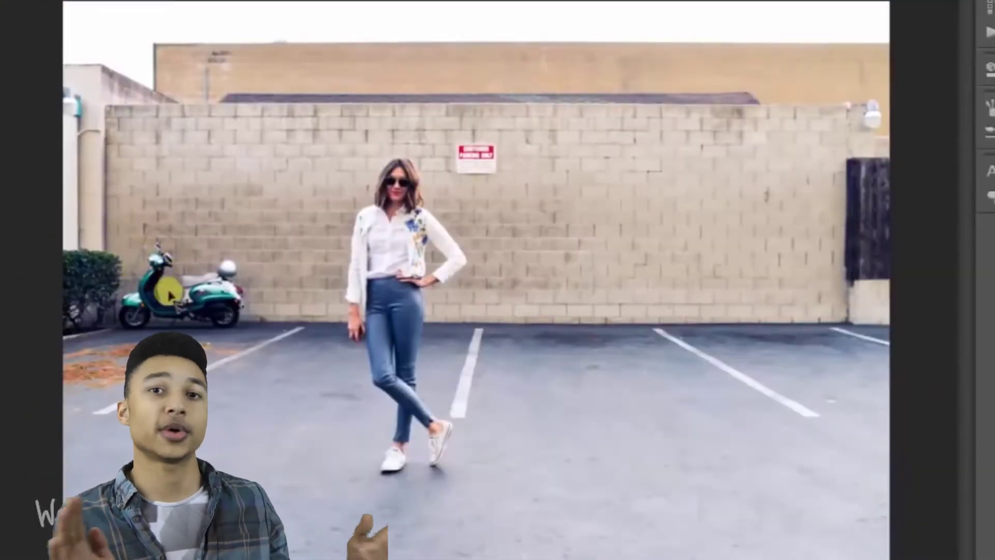
pyautogui.click(130, 267)
pyautogui.doubleClick(130, 265)
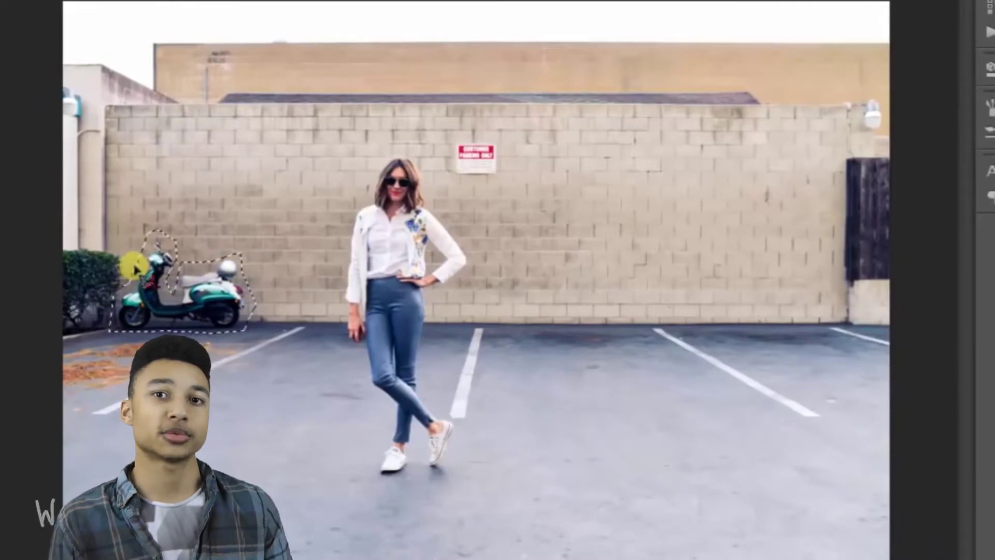
# Add the red and white parking sign on the wall to the selection with a polygonal outline
pyautogui.click(450, 143)
pyautogui.click(451, 175)
pyautogui.click(500, 176)
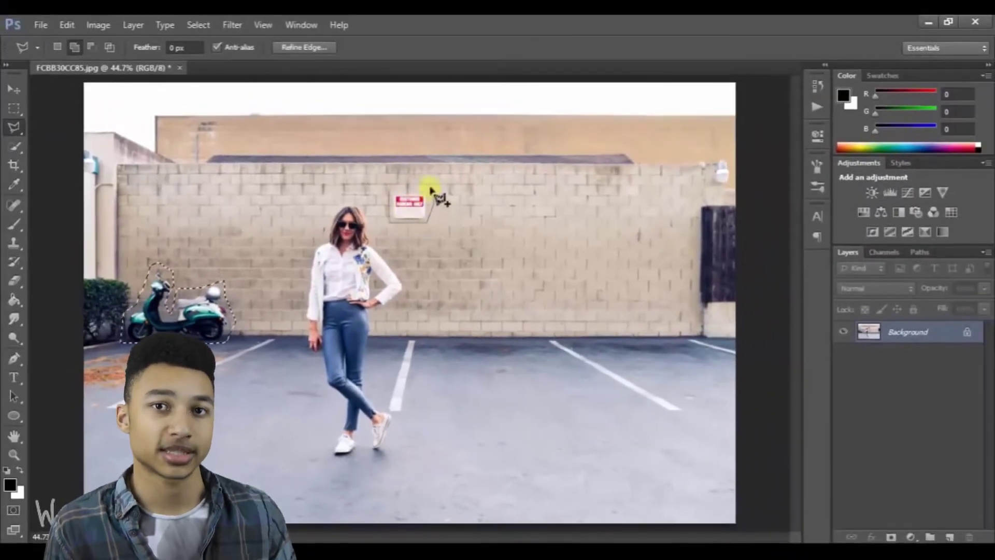
pyautogui.doubleClick(430, 192)
# Add the white lamp at the wall's end and the white parking lines on the ground to the selection
pyautogui.click(720, 150)
pyautogui.click(733, 185)
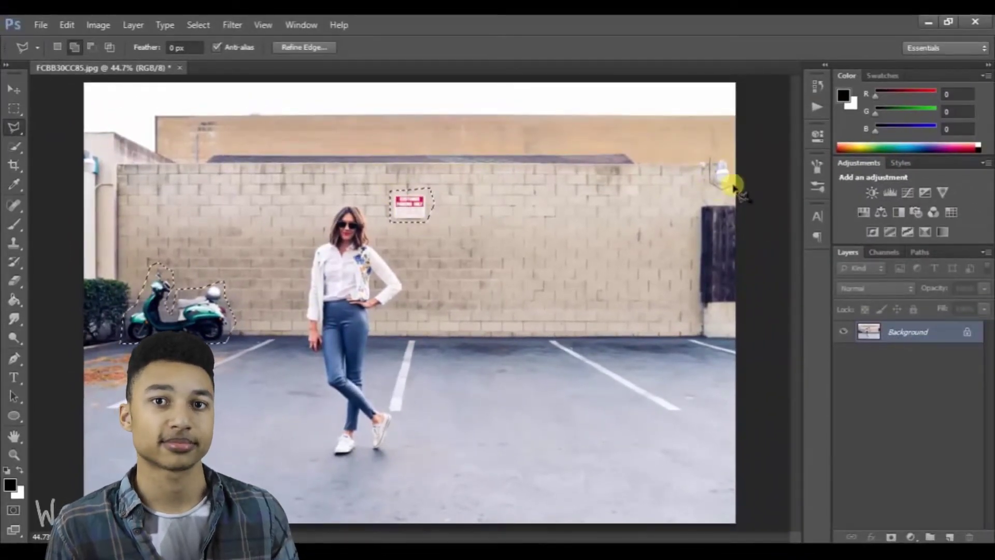
pyautogui.click(712, 187)
pyautogui.click(713, 160)
pyautogui.click(720, 150)
pyautogui.click(673, 413)
pyautogui.click(548, 340)
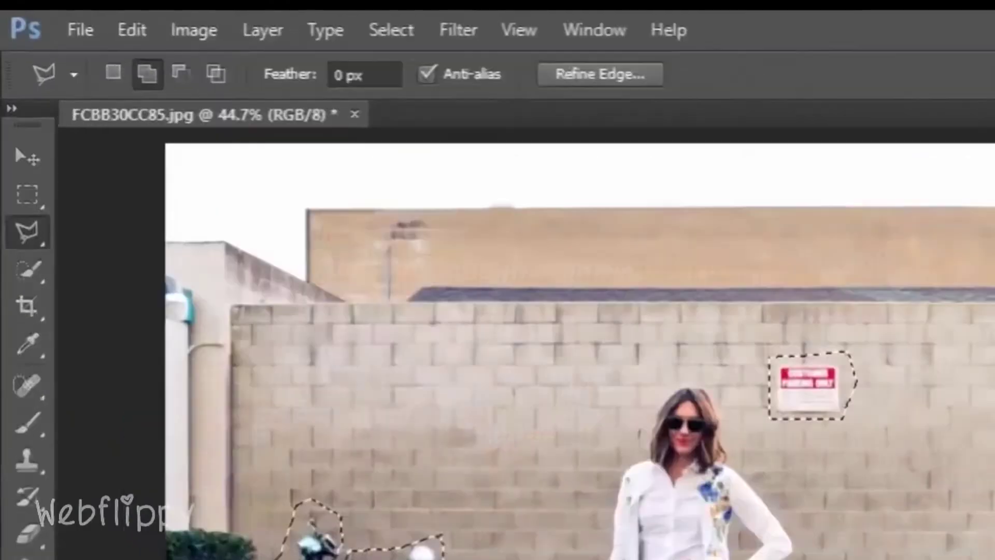
# Fill the selected objects using Content-Aware and deselect the filled areas
pyautogui.click(68, 25)
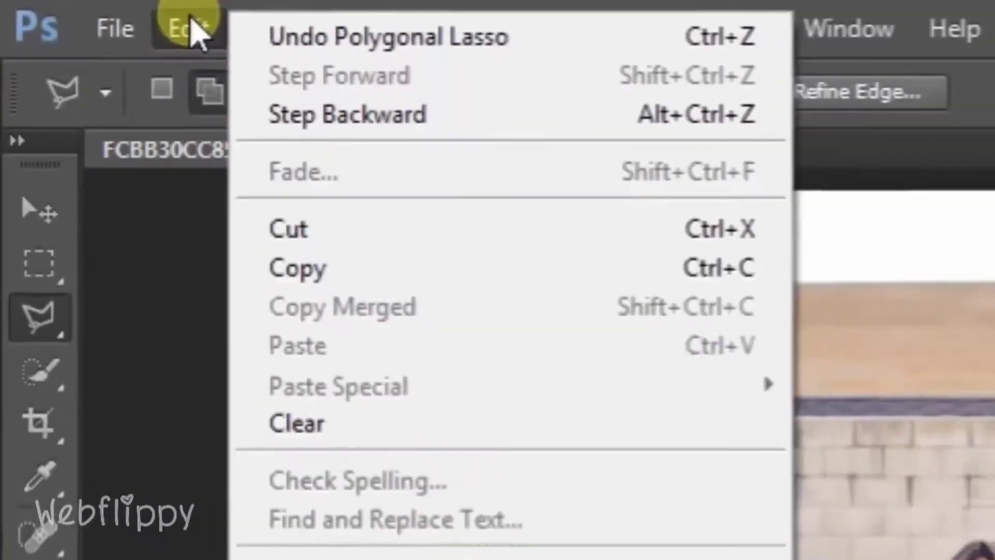
pyautogui.click(123, 226)
pyautogui.click(438, 179)
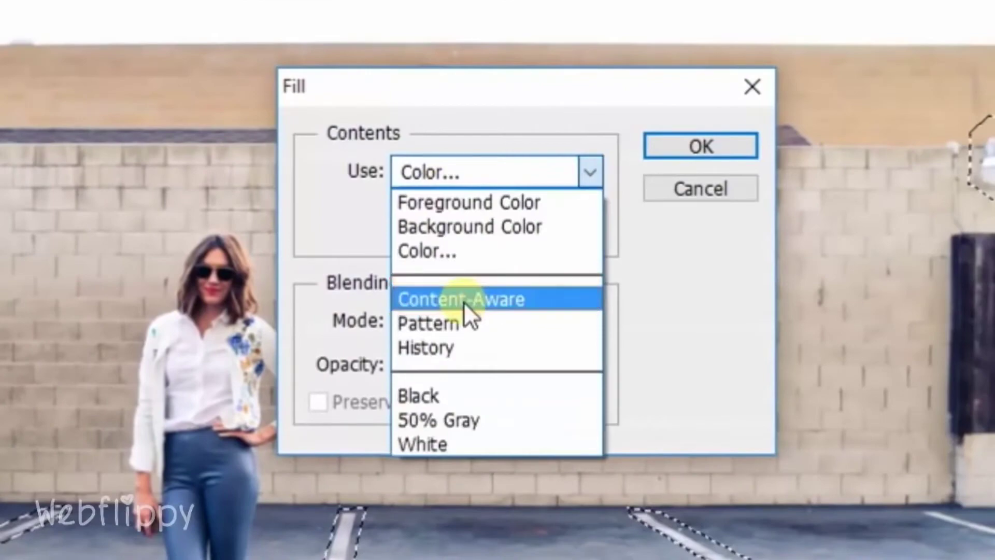
pyautogui.click(463, 300)
pyautogui.click(574, 169)
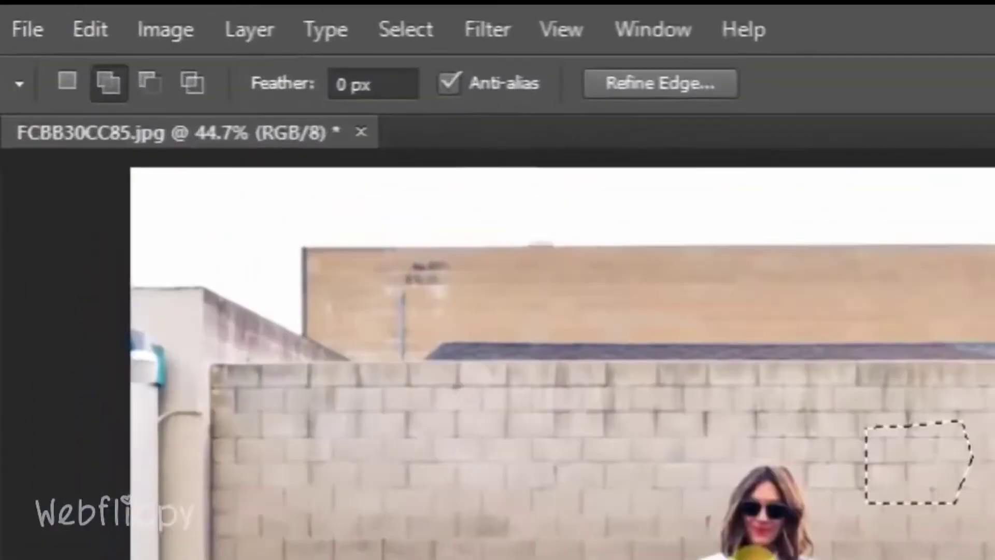
pyautogui.click(197, 25)
pyautogui.click(206, 57)
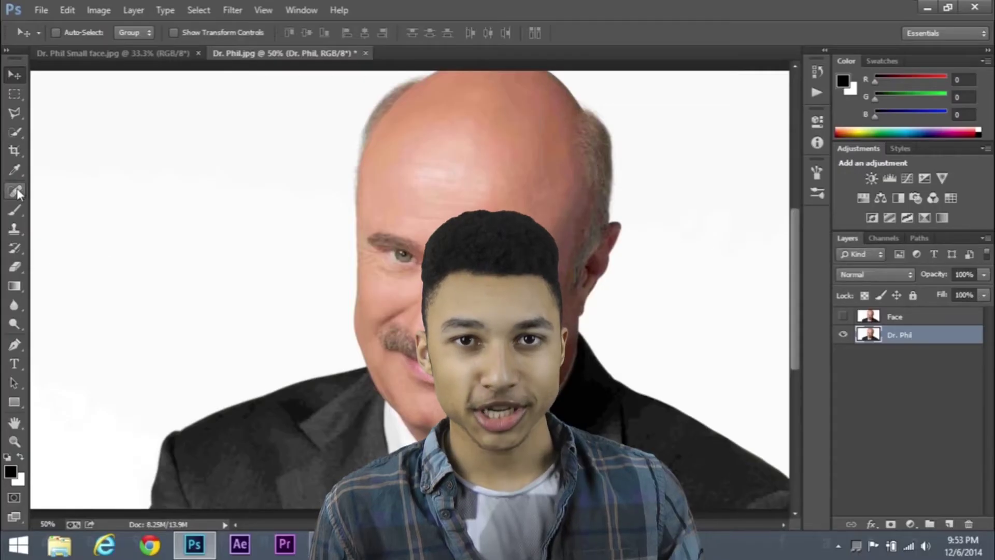
# Remove the man's eyes, eyebrows, nose, moustache and mouth with the Content-Aware Spot Healing Brush at size 90
pyautogui.rightClick(16, 188)
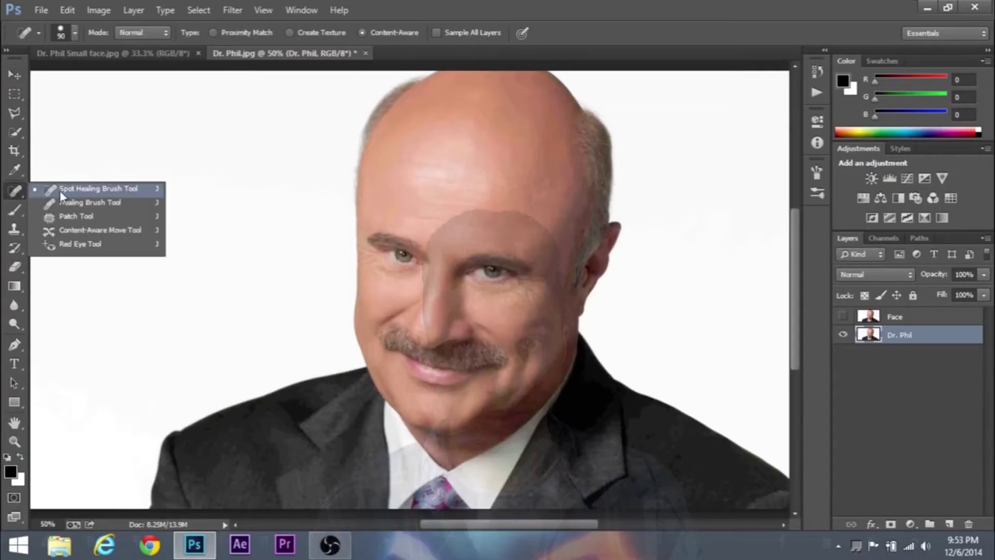
pyautogui.click(60, 189)
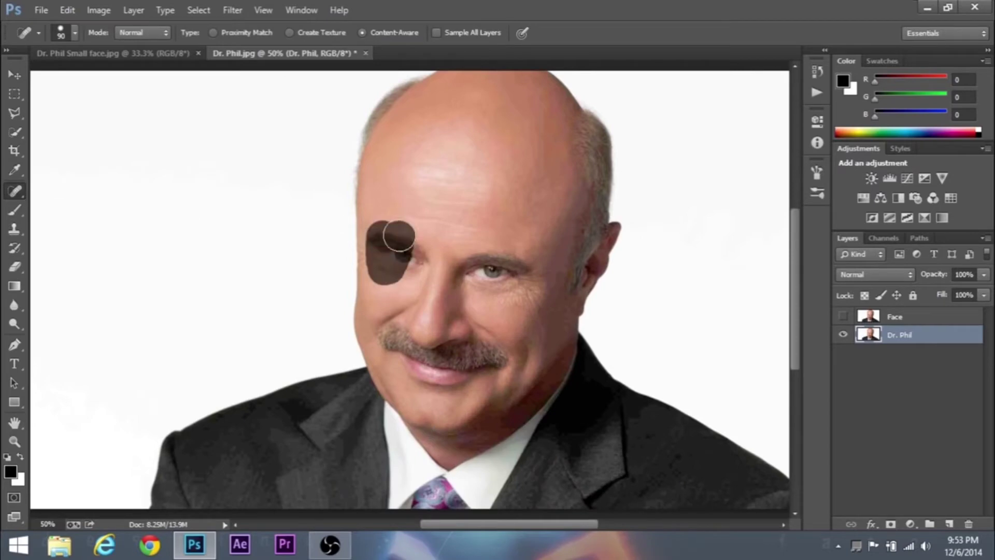
pyautogui.moveTo(398, 237); pyautogui.dragTo(401, 242)
pyautogui.moveTo(456, 254); pyautogui.dragTo(516, 270)
pyautogui.moveTo(386, 322)
pyautogui.mouseDown()
pyautogui.moveTo(432, 380)
pyautogui.moveTo(523, 341)
pyautogui.mouseUp()
pyautogui.moveTo(522, 256); pyautogui.dragTo(510, 373)
pyautogui.moveTo(456, 239)
pyautogui.mouseDown()
pyautogui.moveTo(471, 351)
pyautogui.moveTo(409, 332)
pyautogui.mouseUp()
pyautogui.moveTo(415, 358); pyautogui.dragTo(466, 373)
pyautogui.moveTo(523, 317); pyautogui.dragTo(415, 371)
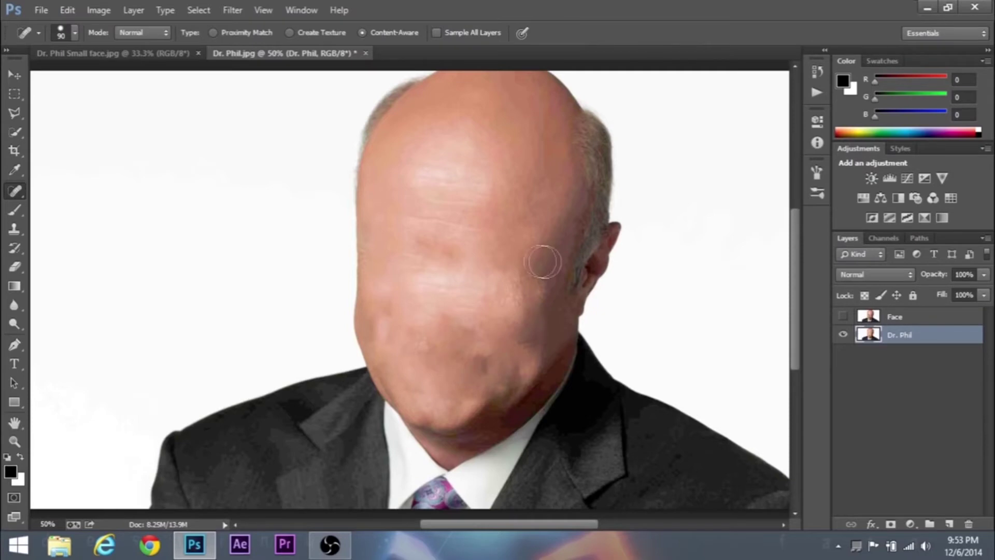
# Hide the Dr. Phil layer, then select the Face layer and make it visible
pyautogui.click(843, 334)
pyautogui.click(860, 316)
pyautogui.click(843, 315)
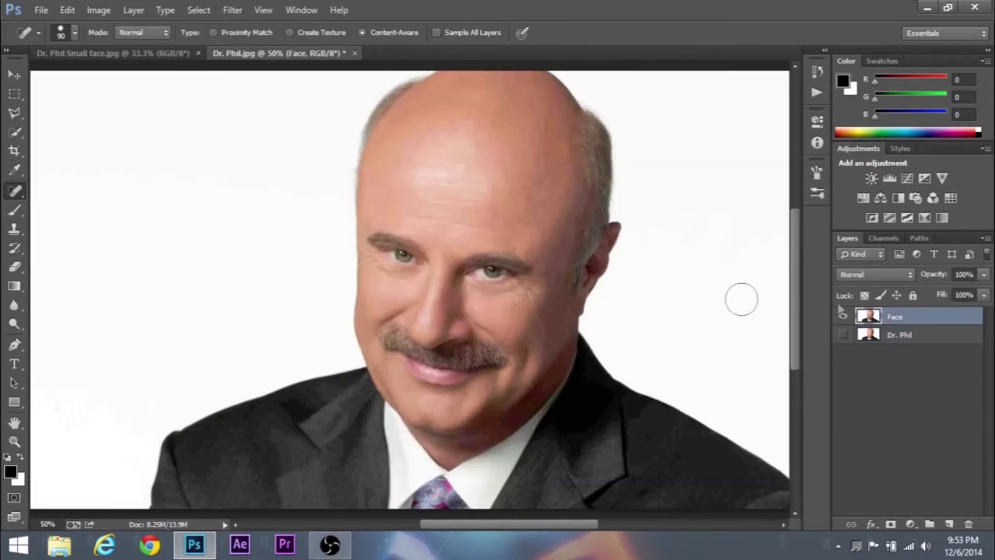
pyautogui.hotkey('ctrl', '-')
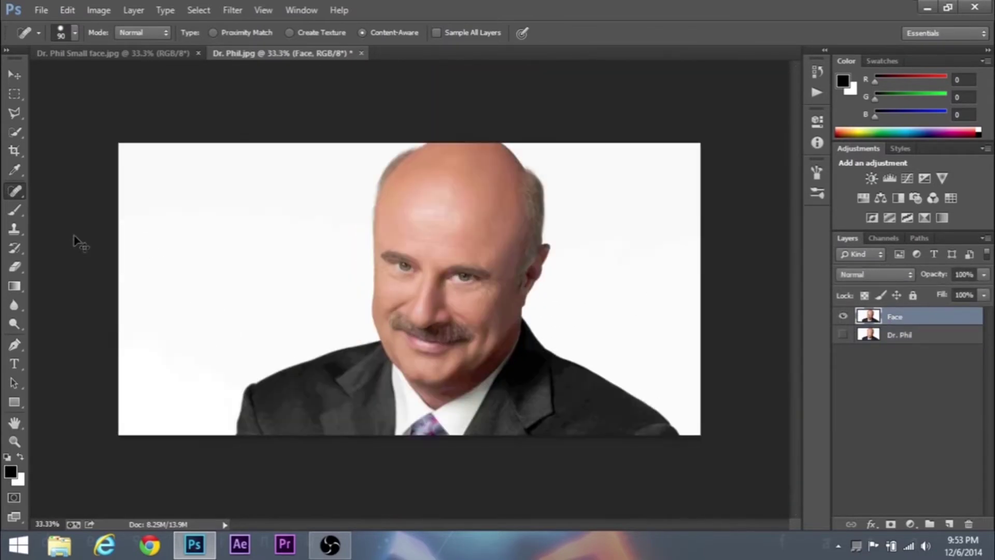
# Erase the white background, the suit and the outer parts of the head around the facial features on the Face layer
pyautogui.click(18, 267)
pyautogui.click(118, 292)
pyautogui.click(285, 233)
pyautogui.click(612, 233)
pyautogui.click(17, 266)
pyautogui.click(78, 264)
pyautogui.moveTo(259, 389)
pyautogui.mouseDown()
pyautogui.moveTo(371, 431)
pyautogui.moveTo(639, 374)
pyautogui.mouseUp()
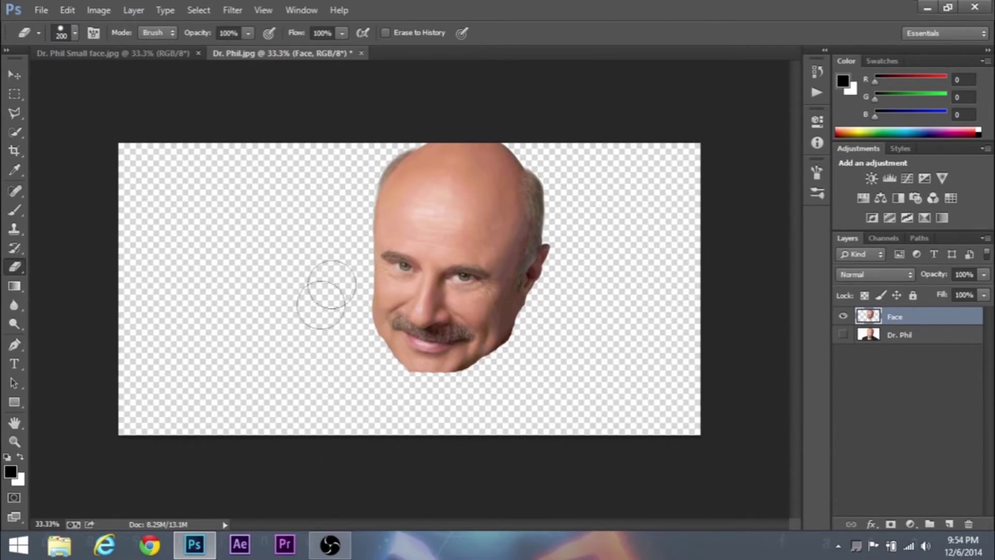
pyautogui.moveTo(540, 322); pyautogui.dragTo(325, 261)
# Show the Dr. Phil layer again and scale the cut-out face down inside the featureless head
pyautogui.hotkey('ctrl', 't')
pyautogui.press('Return')
pyautogui.click(843, 334)
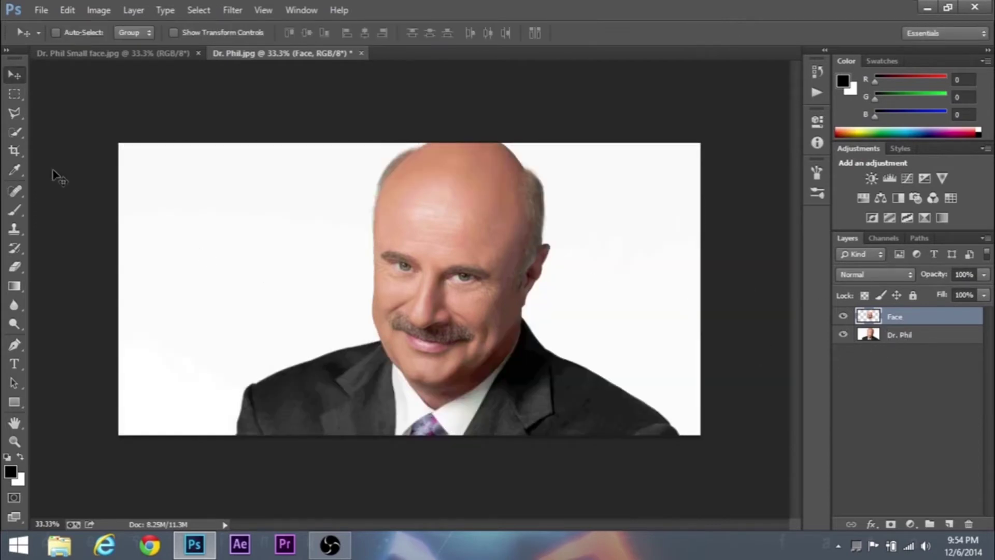
pyautogui.hotkey('ctrl', 't')
pyautogui.moveTo(437, 243)
pyautogui.mouseDown()
pyautogui.moveTo(444, 248)
pyautogui.moveTo(440, 232)
pyautogui.mouseUp()
pyautogui.moveTo(369, 180); pyautogui.dragTo(394, 195)
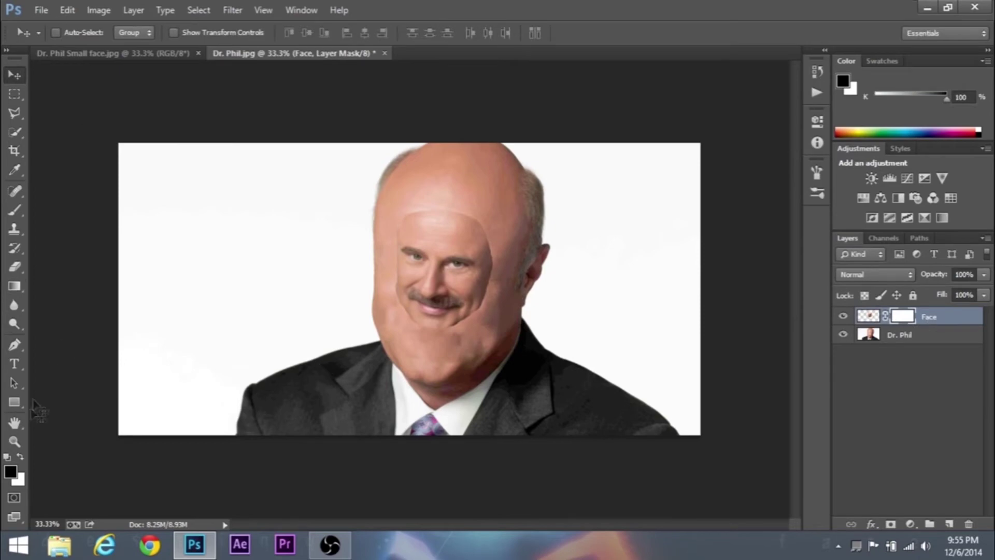
# Blend the small face's edges into the head by drawing black-to-transparent radial gradients on the Face layer's mask
pyautogui.click(16, 287)
pyautogui.click(66, 289)
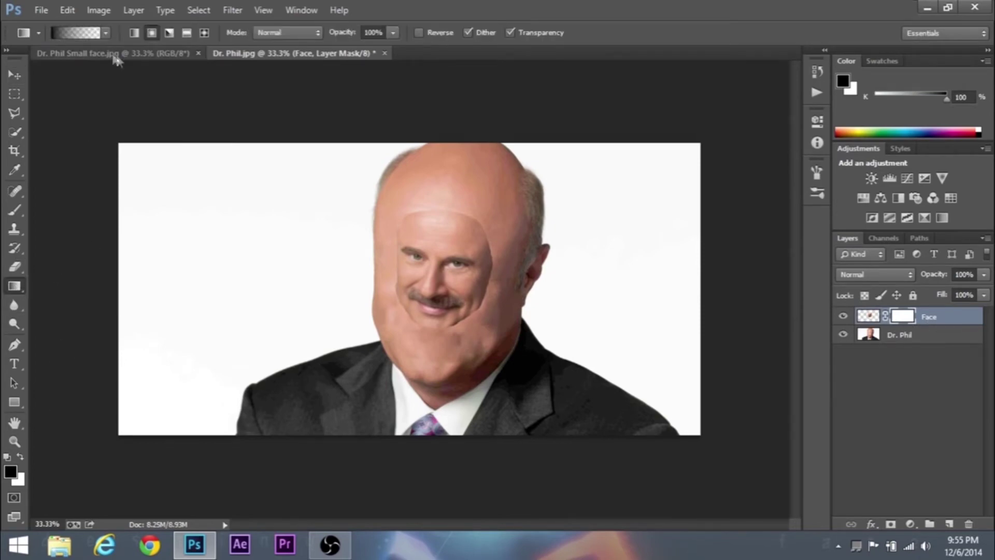
pyautogui.click(96, 33)
pyautogui.click(616, 94)
pyautogui.moveTo(397, 186); pyautogui.dragTo(430, 208)
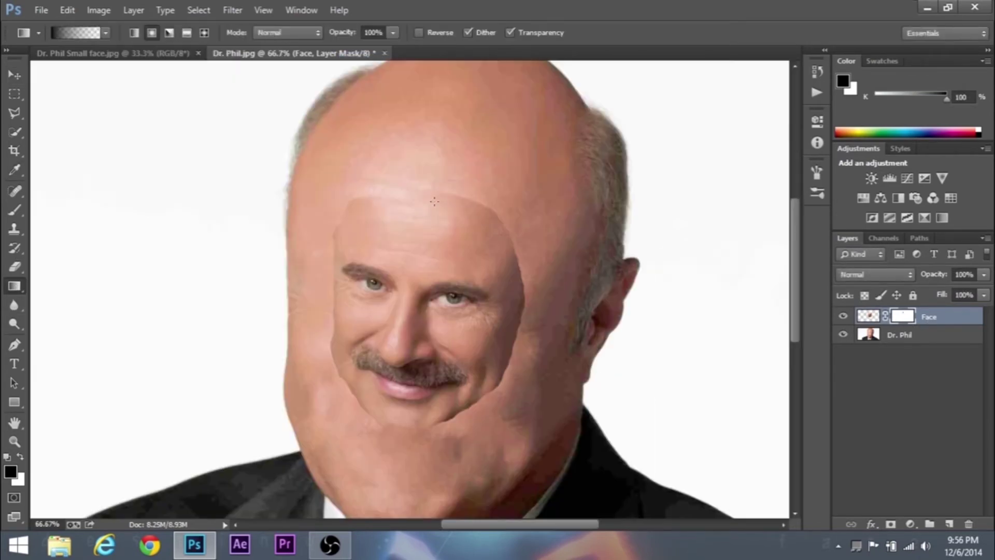
pyautogui.scroll(-1, 346, 236)
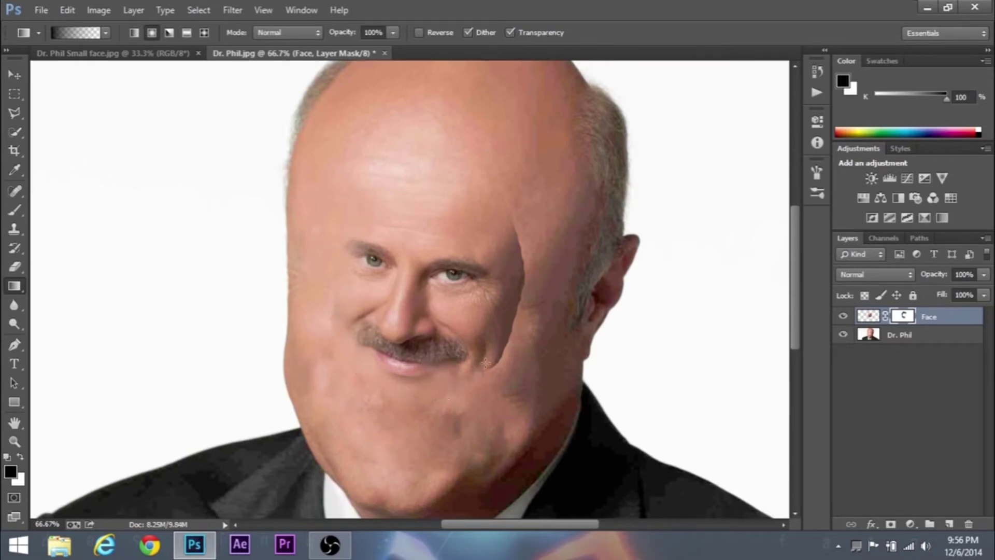
# Switch to the Dodge tool for retouching the blended face
pyautogui.click(14, 324)
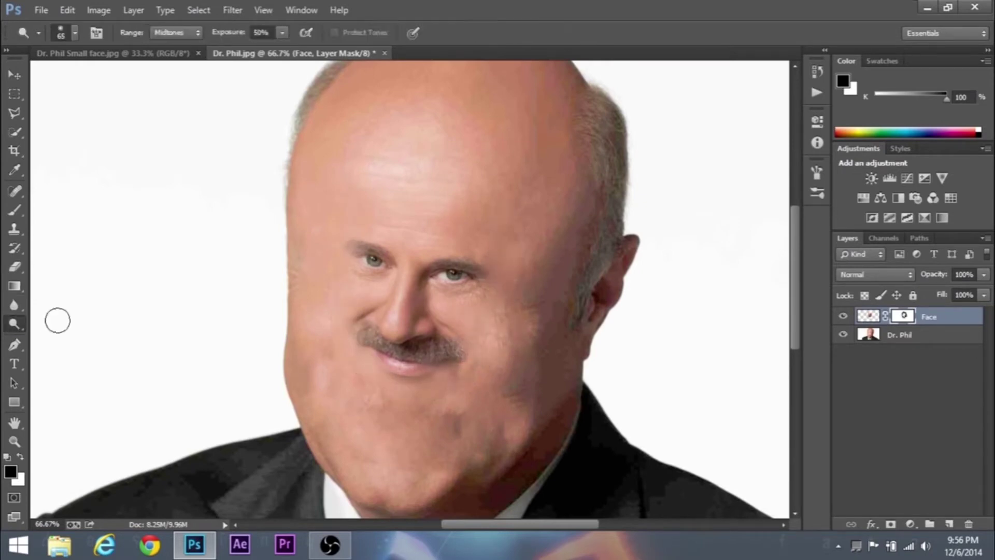